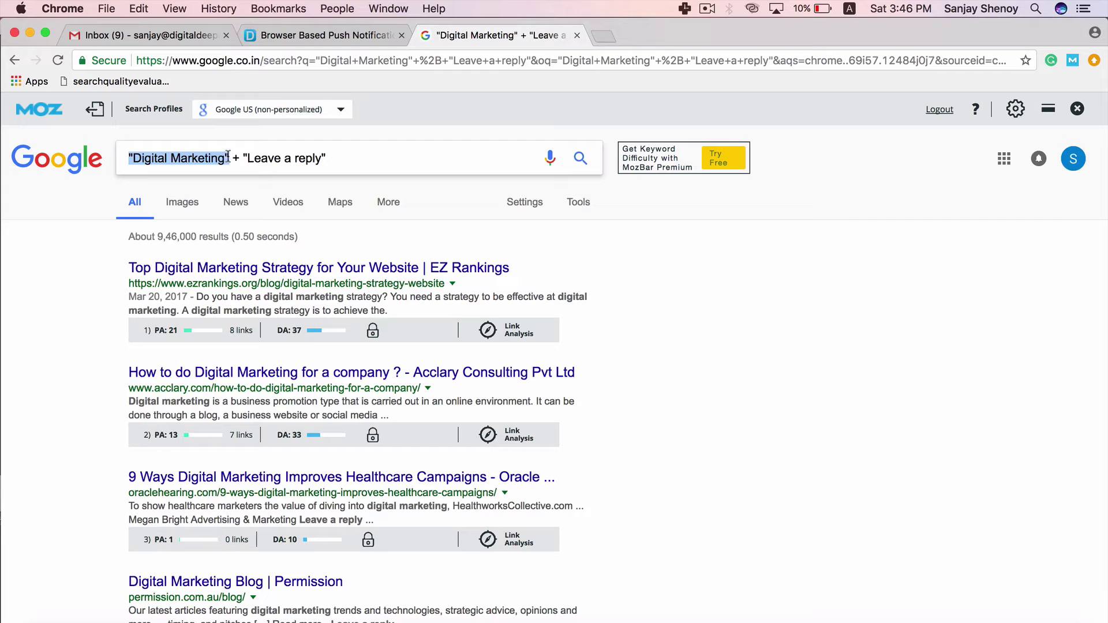
# Step: Examine the search results for "Digital Marketing" + "Leave a reply", comparing the MozBar domain authority (DA) of the first and third results
pyautogui.moveTo(247, 158); pyautogui.dragTo(325, 162)
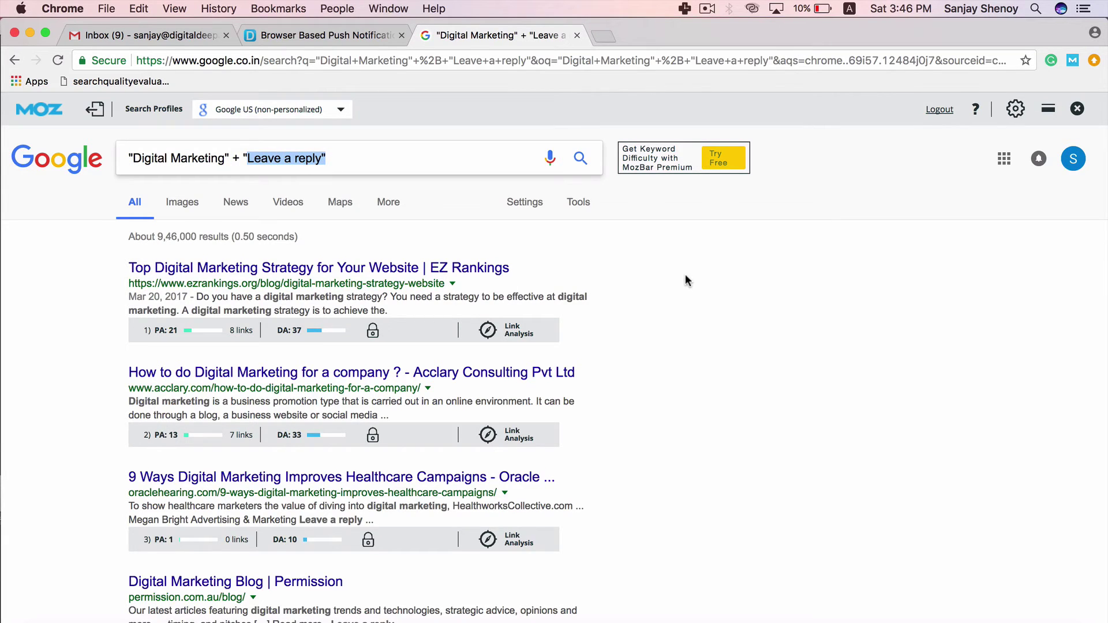
pyautogui.scroll(-3, 686, 279)
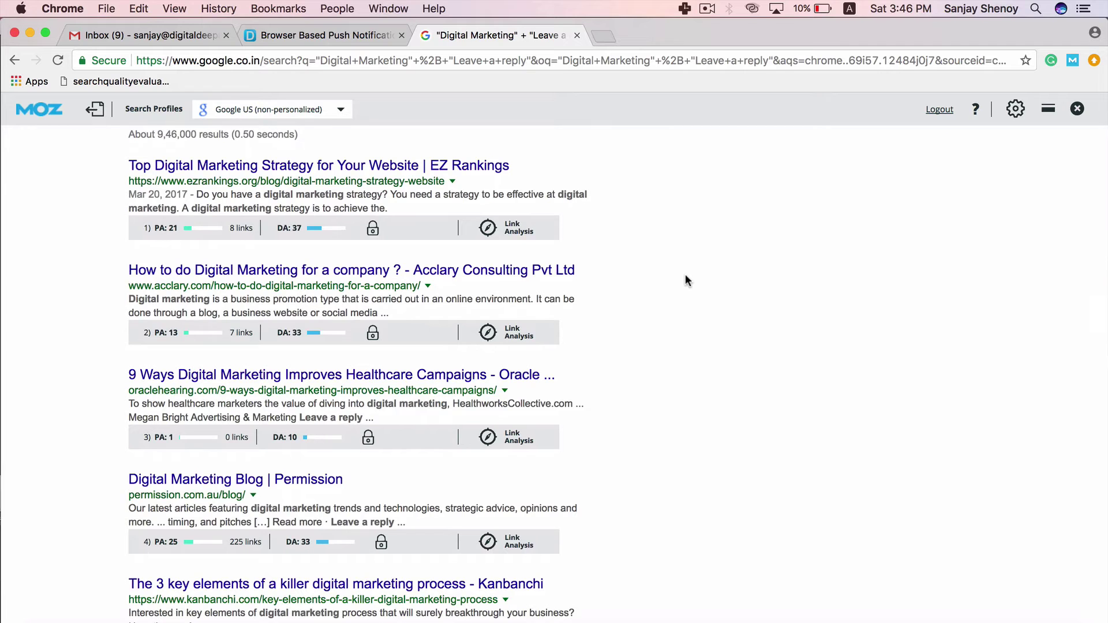
pyautogui.scroll(-5, 685, 279)
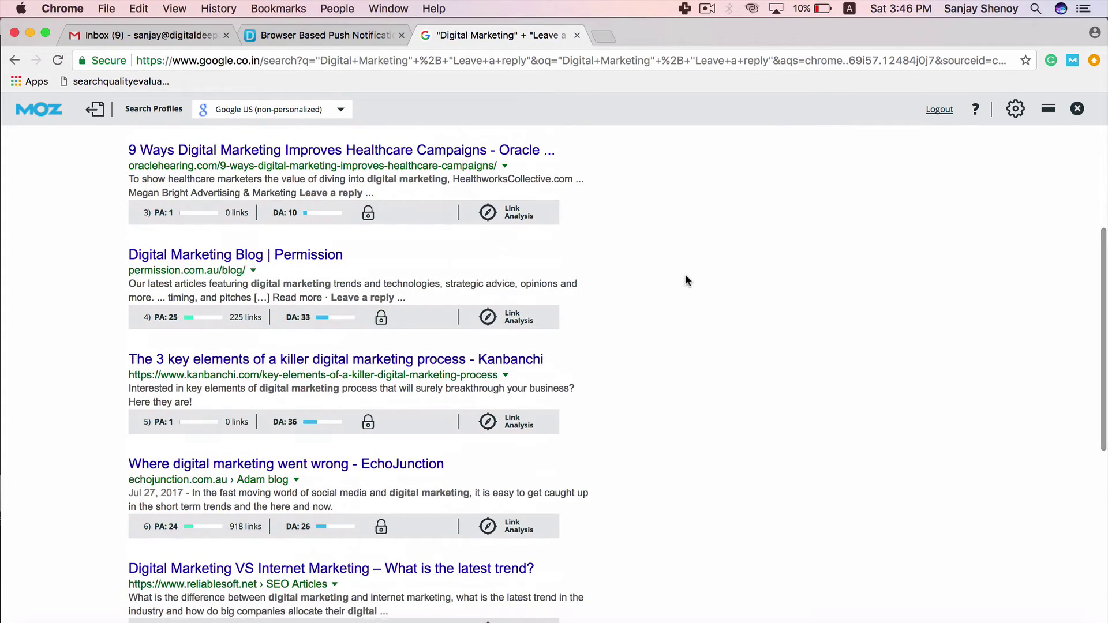
pyautogui.scroll(-2, 686, 280)
pyautogui.scroll(10, 686, 281)
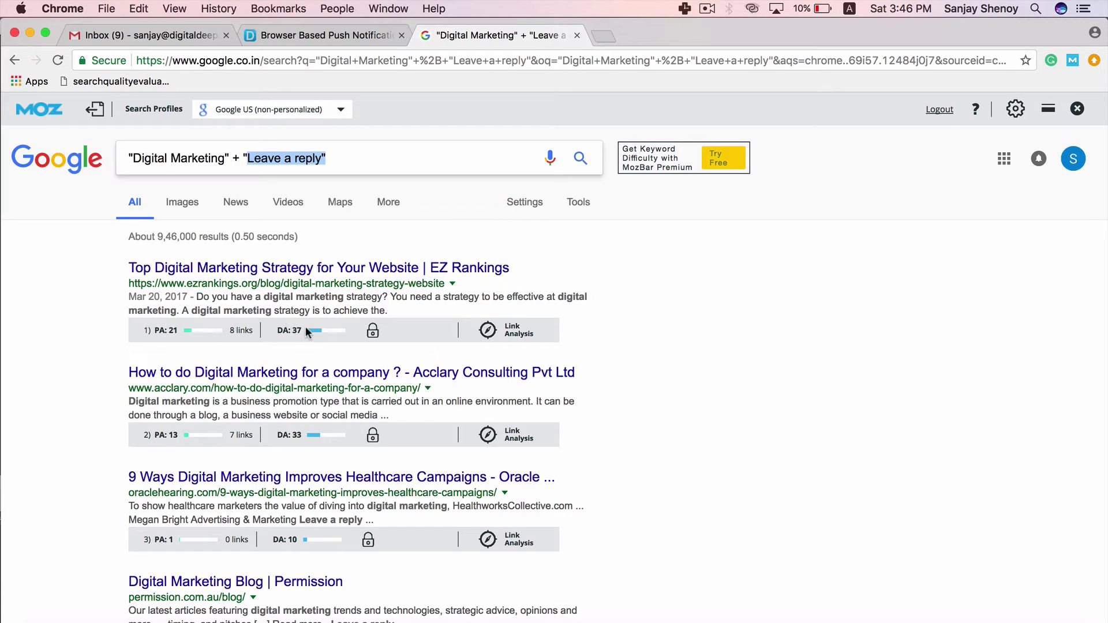
pyautogui.scroll(-3, 305, 327)
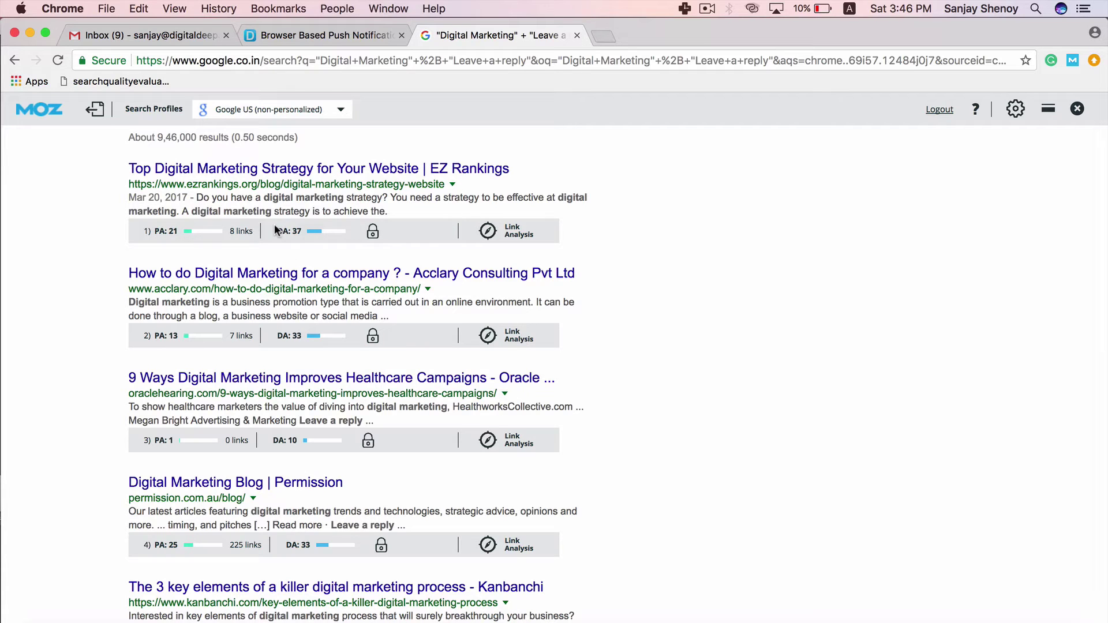
pyautogui.moveTo(276, 231); pyautogui.dragTo(301, 230)
pyautogui.scroll(2, 725, 343)
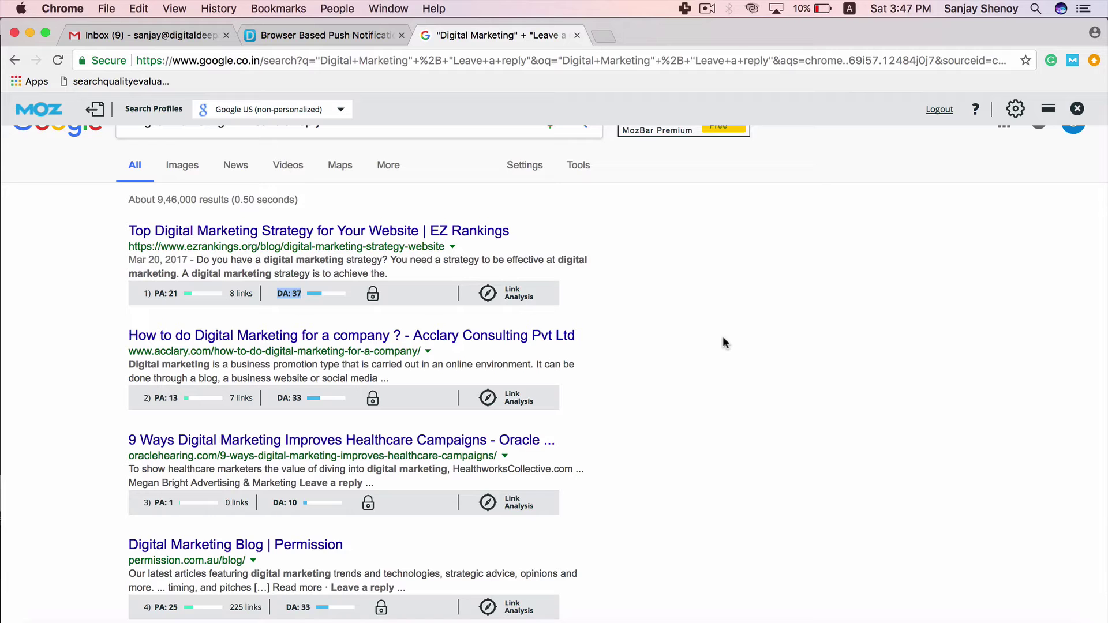
pyautogui.scroll(-5, 725, 342)
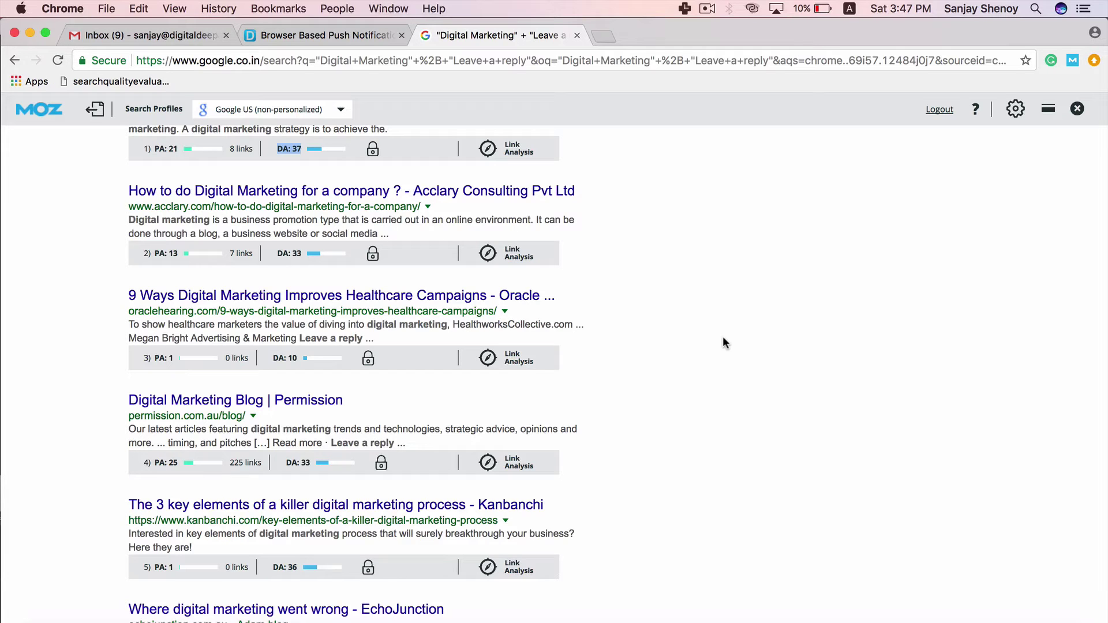
pyautogui.scroll(-2, 723, 338)
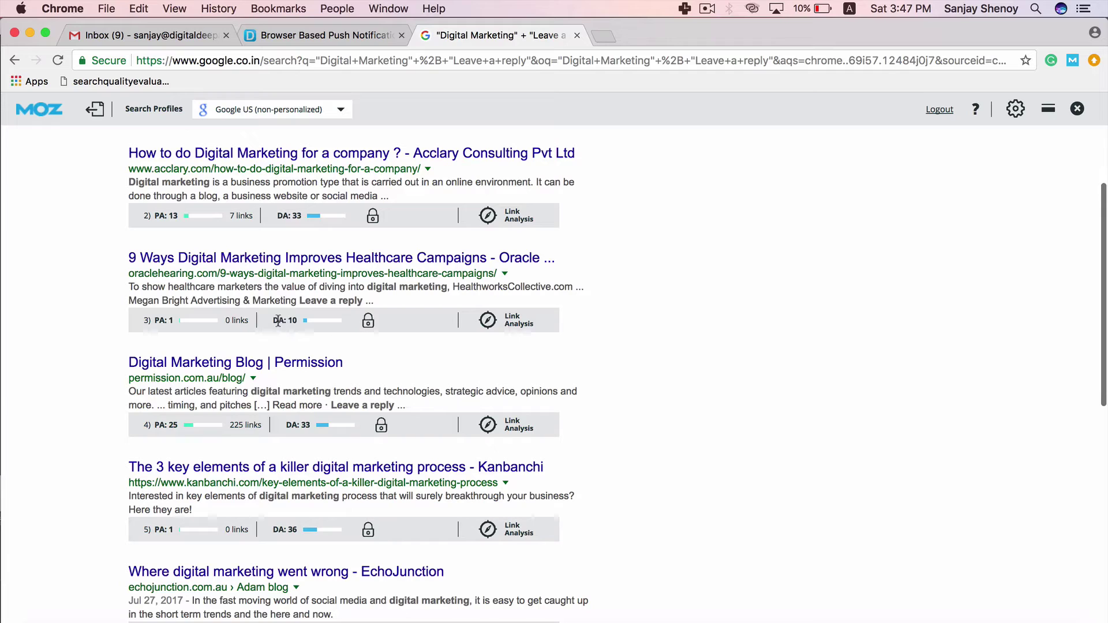
pyautogui.moveTo(274, 321); pyautogui.dragTo(301, 325)
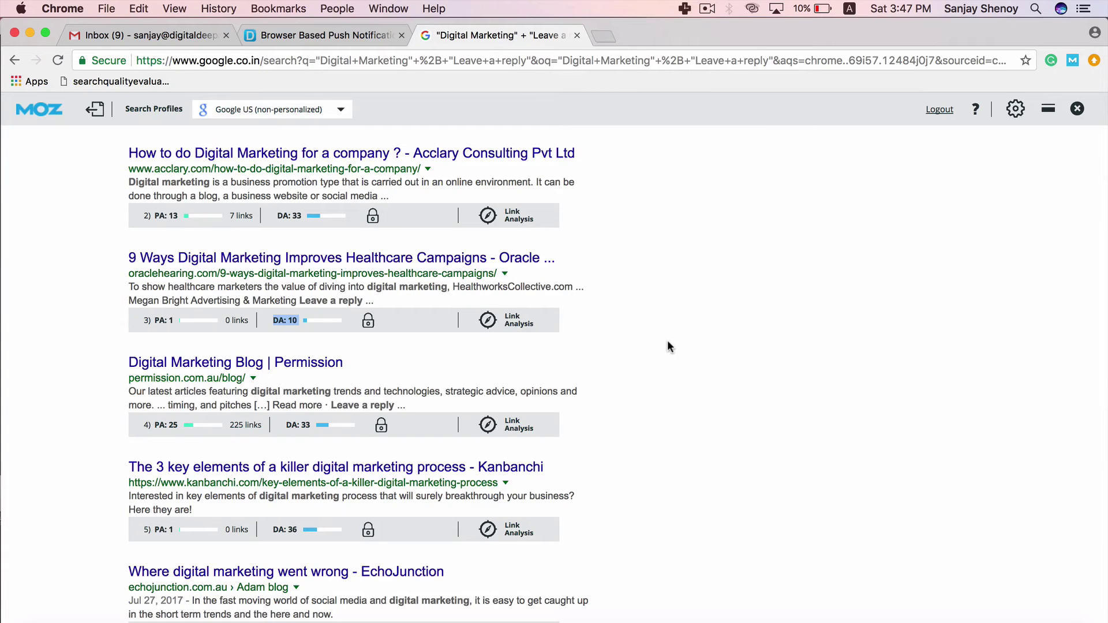
pyautogui.scroll(5, 668, 342)
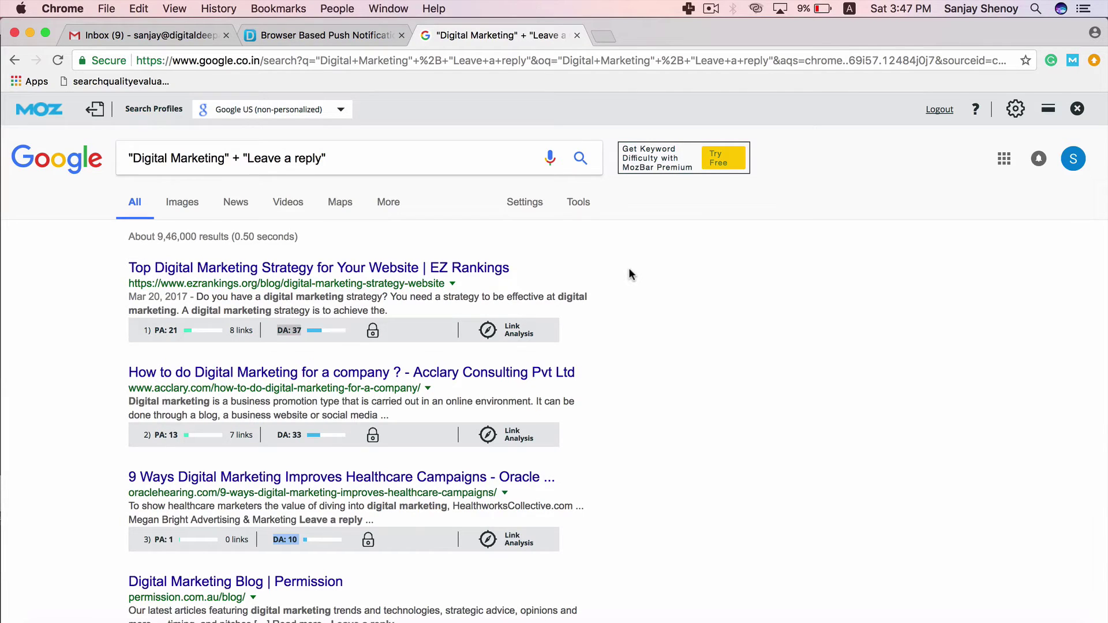
# Step: Open the "Top Digital Marketing Strategy for Your Website | EZ Rankings" result and examine the Leave a Reply form below its comments
pyautogui.scroll(-1, 628, 268)
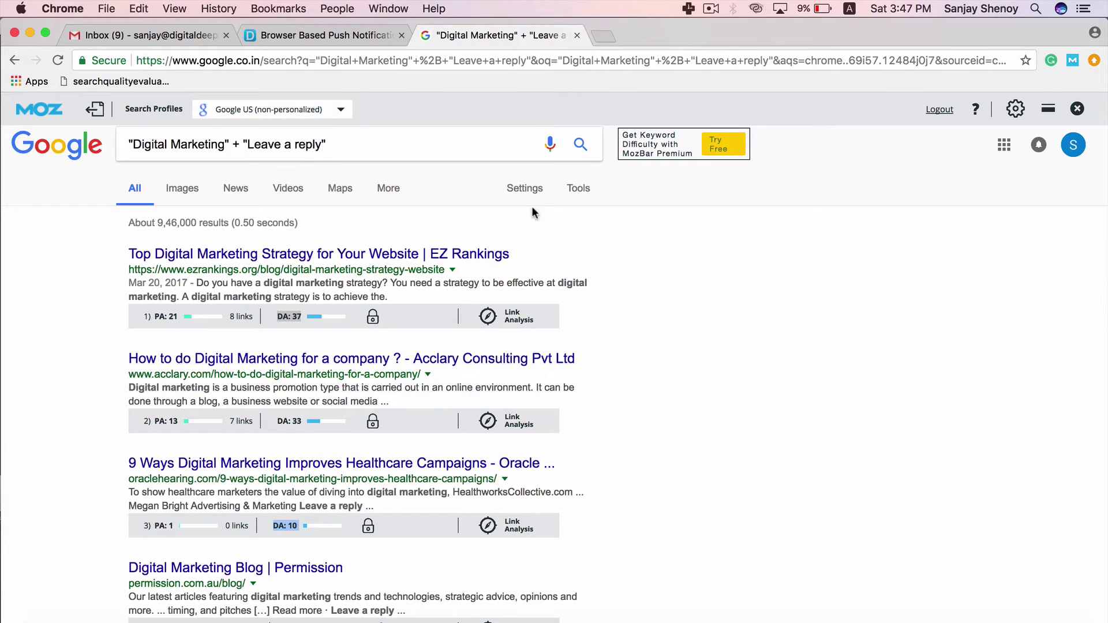
pyautogui.click(486, 259)
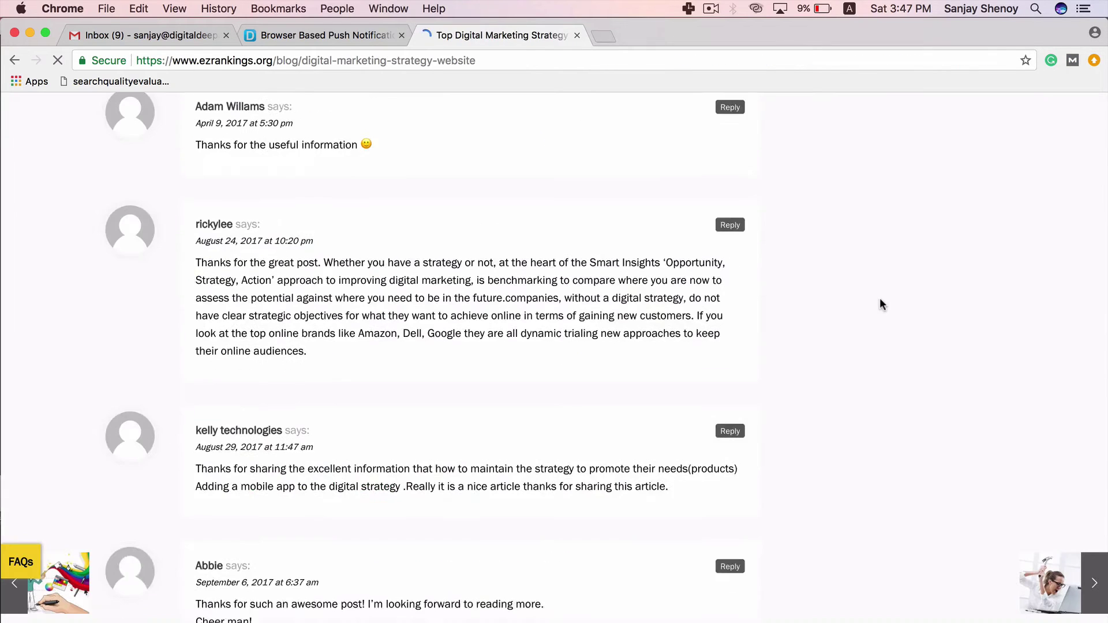
pyautogui.scroll(5, 880, 299)
pyautogui.scroll(-10, 880, 305)
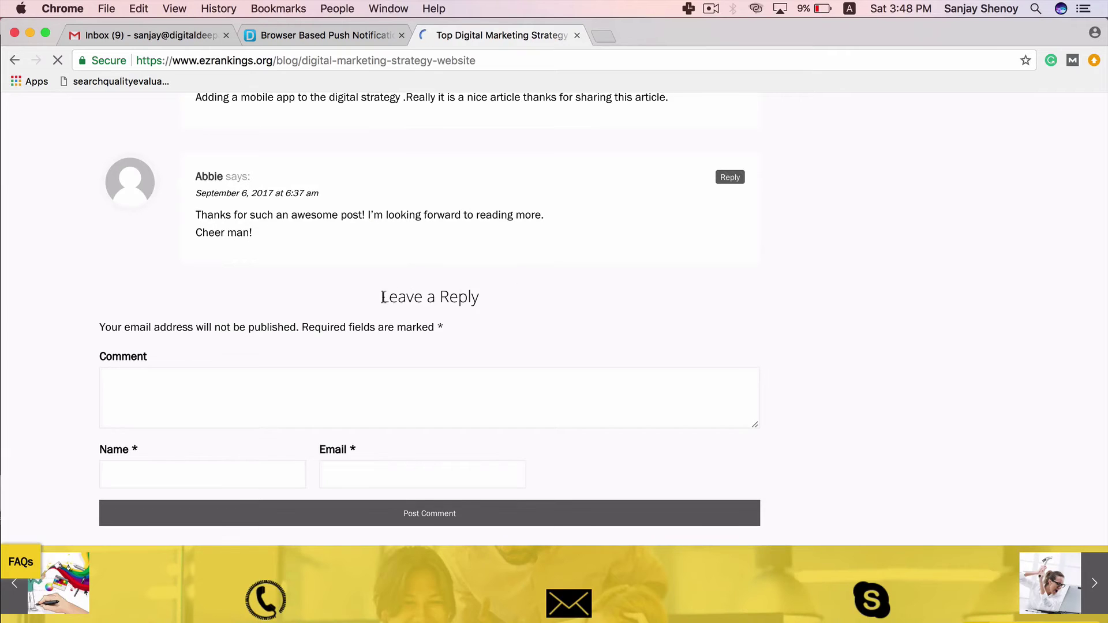
pyautogui.moveTo(381, 297); pyautogui.dragTo(489, 299)
pyautogui.scroll(-2, 489, 298)
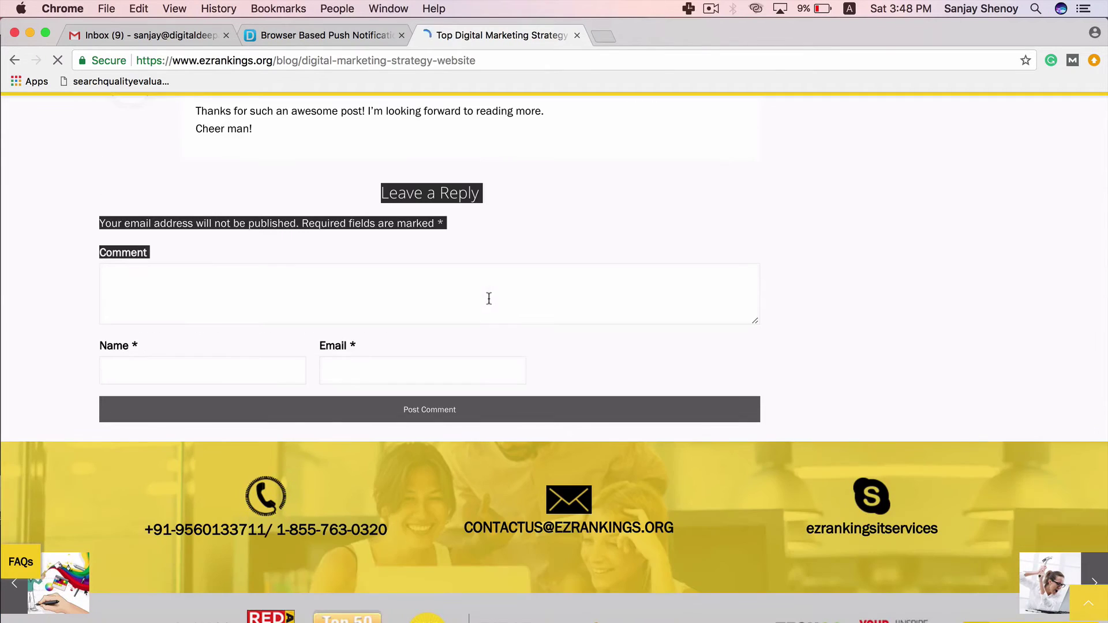
pyautogui.click(700, 232)
pyautogui.scroll(3, 653, 260)
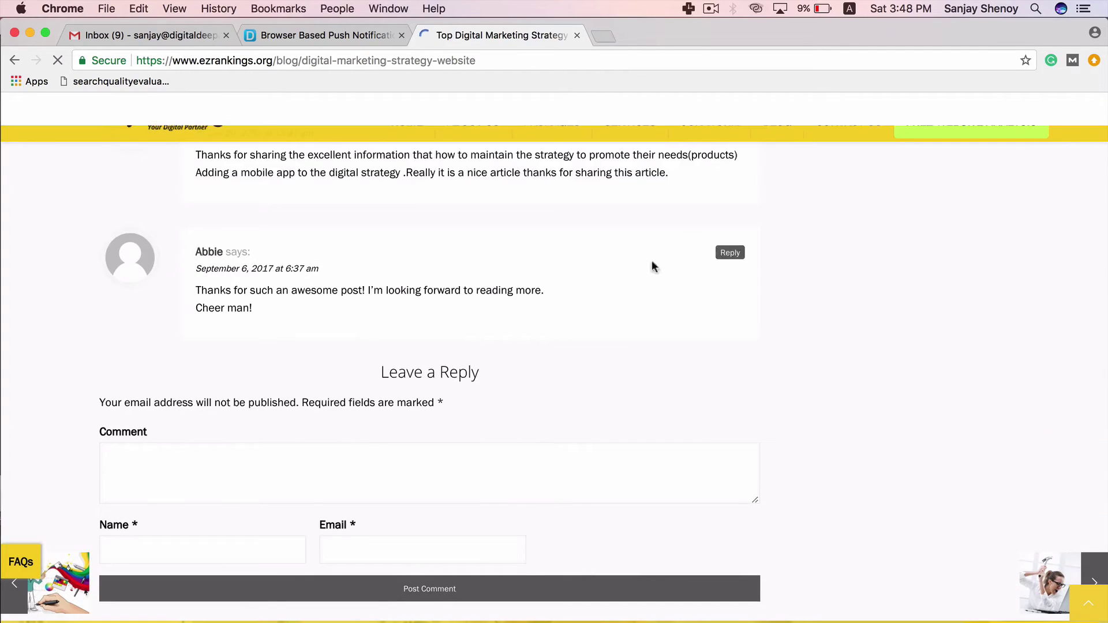
pyautogui.doubleClick(407, 373)
pyautogui.click(651, 391)
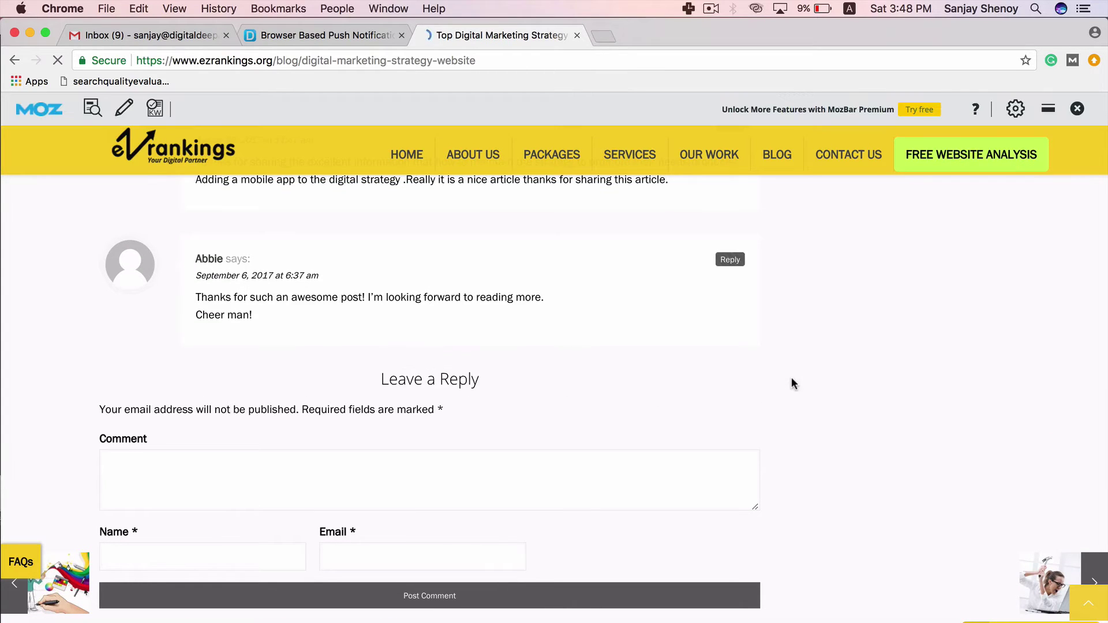
pyautogui.scroll(-3, 791, 383)
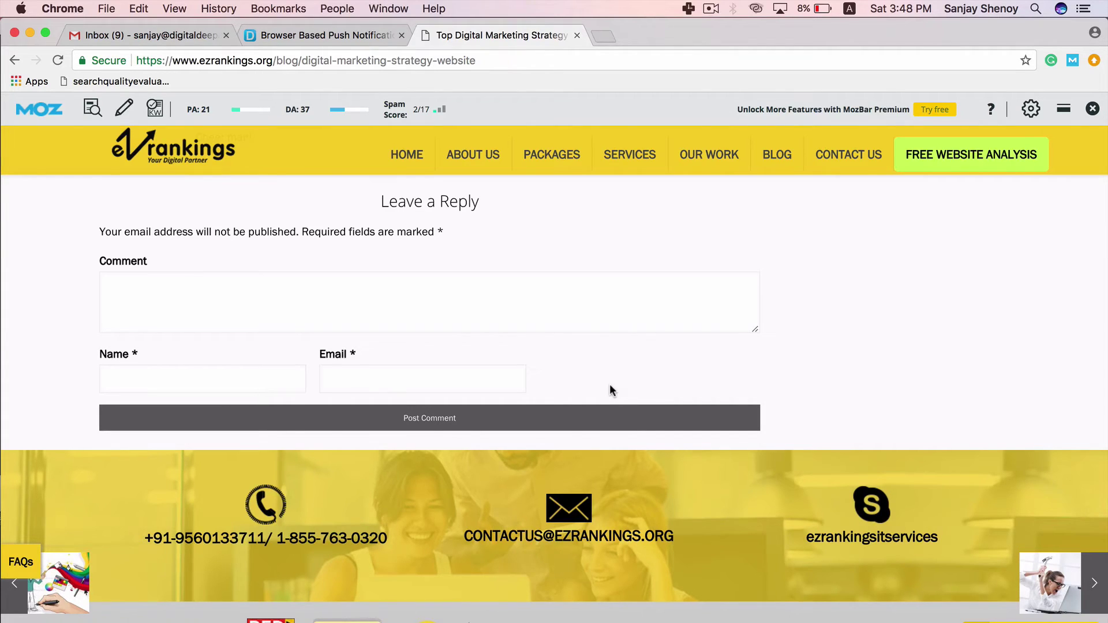
# Step: Switch to the Browser Based Push Notifications post and examine the name, website and comment fields of its Leave a Comment form
pyautogui.click(358, 40)
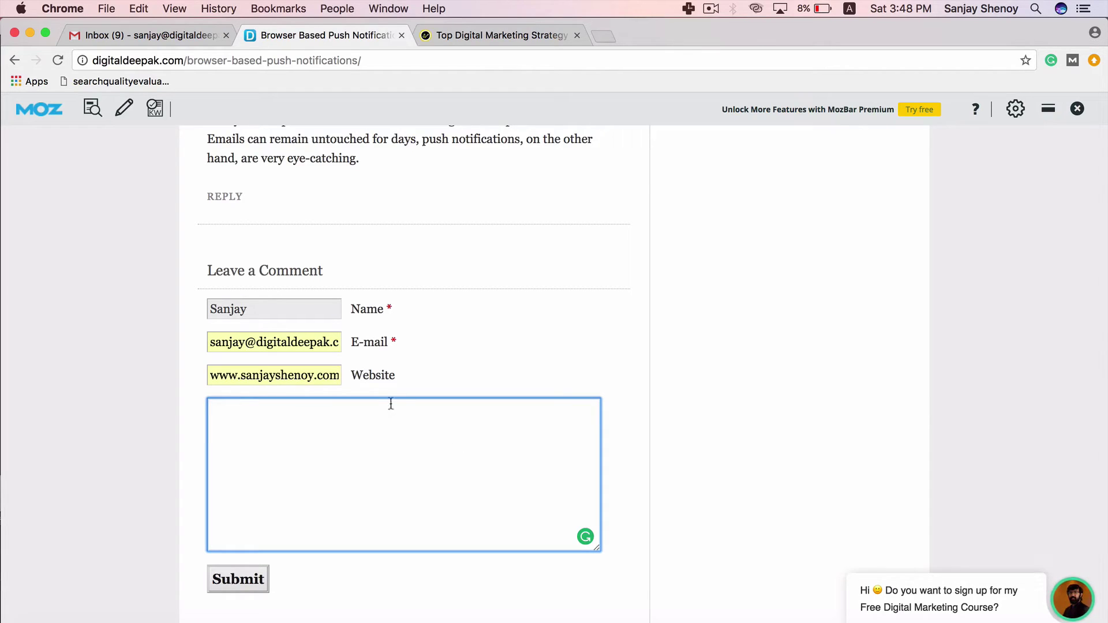
pyautogui.doubleClick(351, 374)
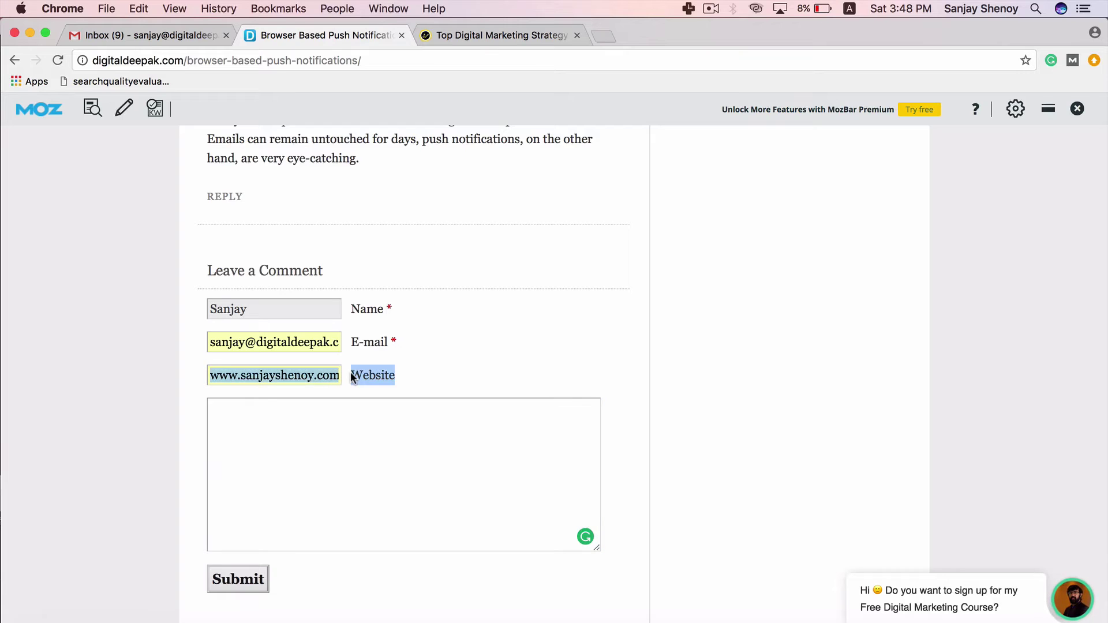
pyautogui.click(503, 359)
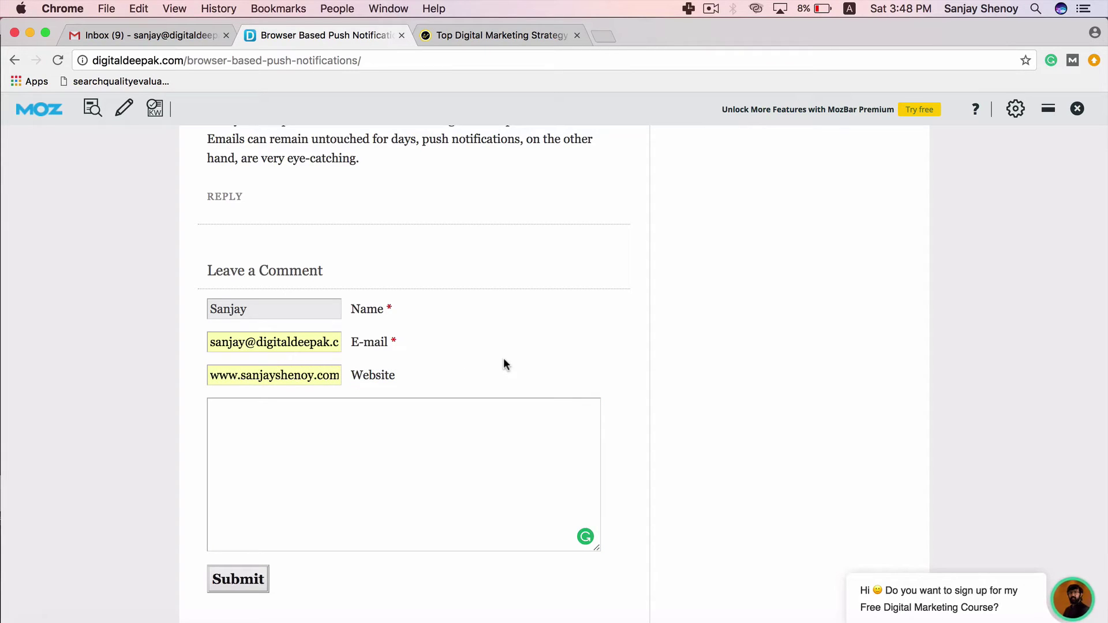
pyautogui.click(419, 434)
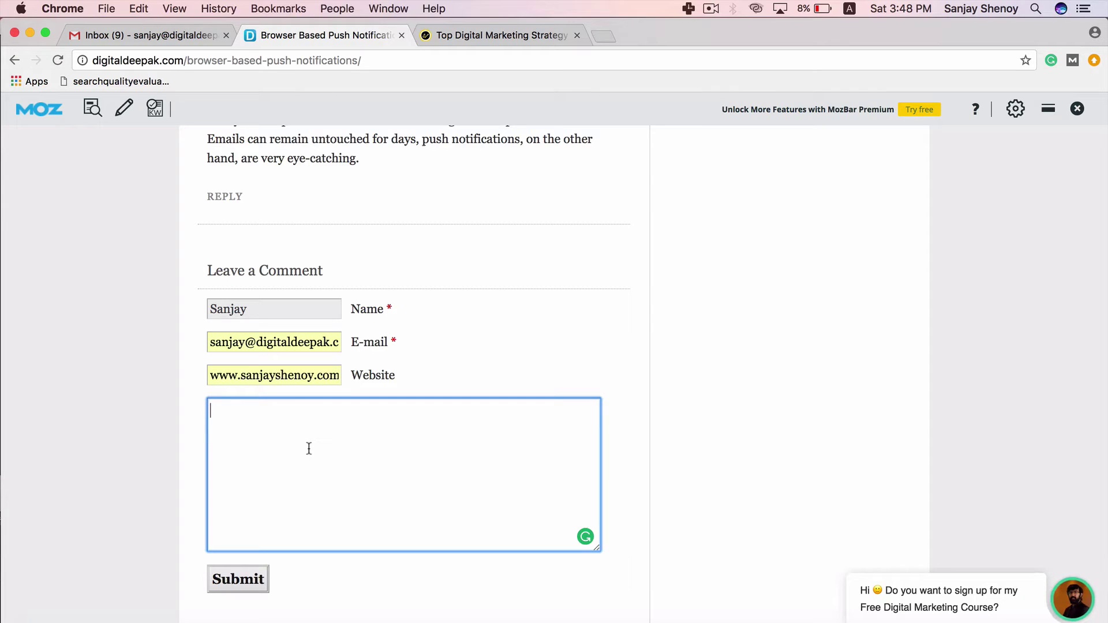
pyautogui.doubleClick(279, 315)
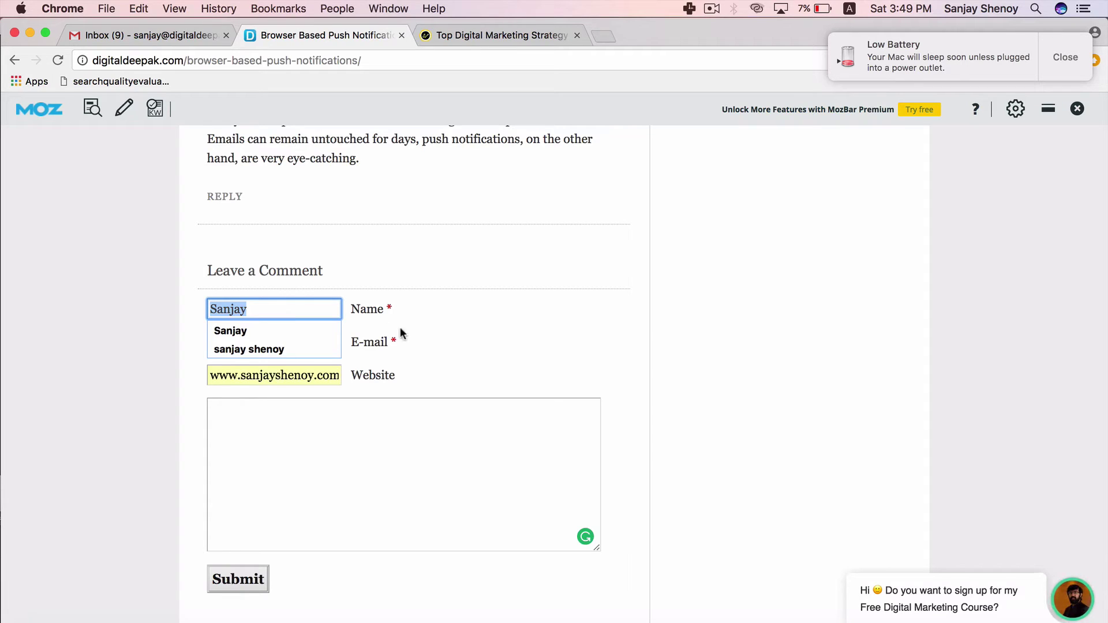
pyautogui.press('Return')
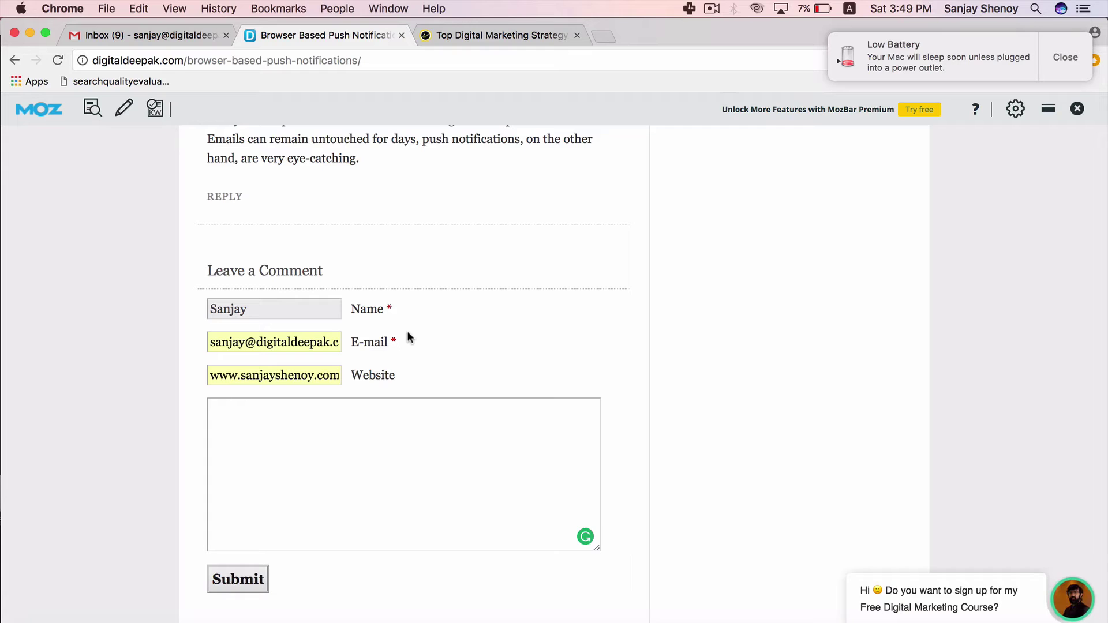
# Step: Go back from the EZ Rankings article to the Google results and dismiss the low battery notification
pyautogui.click(463, 37)
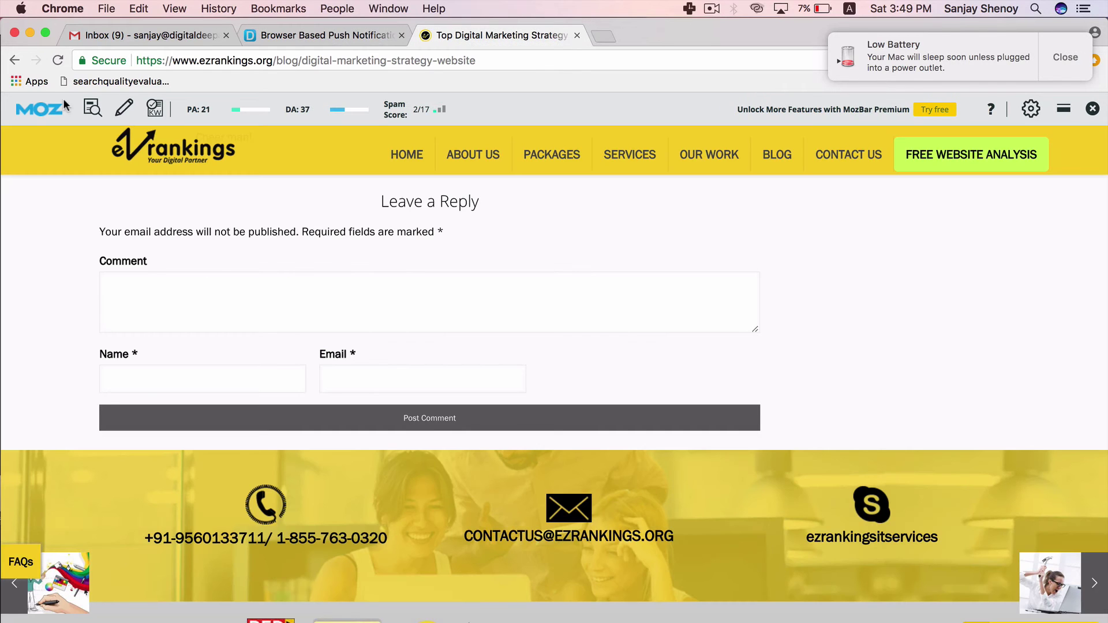
pyautogui.click(14, 60)
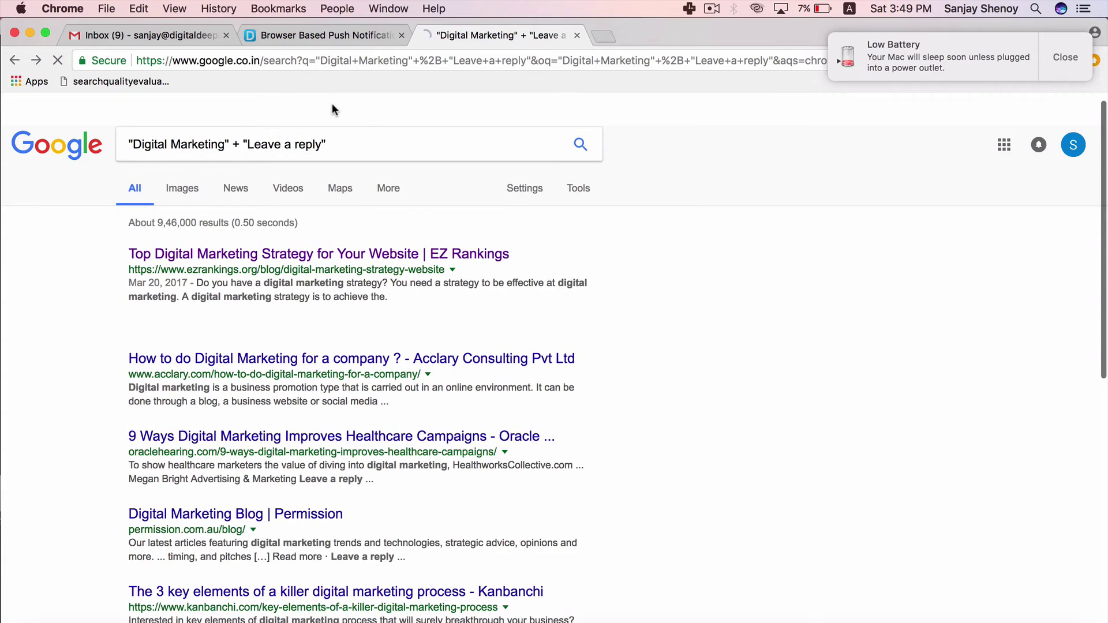
pyautogui.click(347, 145)
pyautogui.press('super+a')
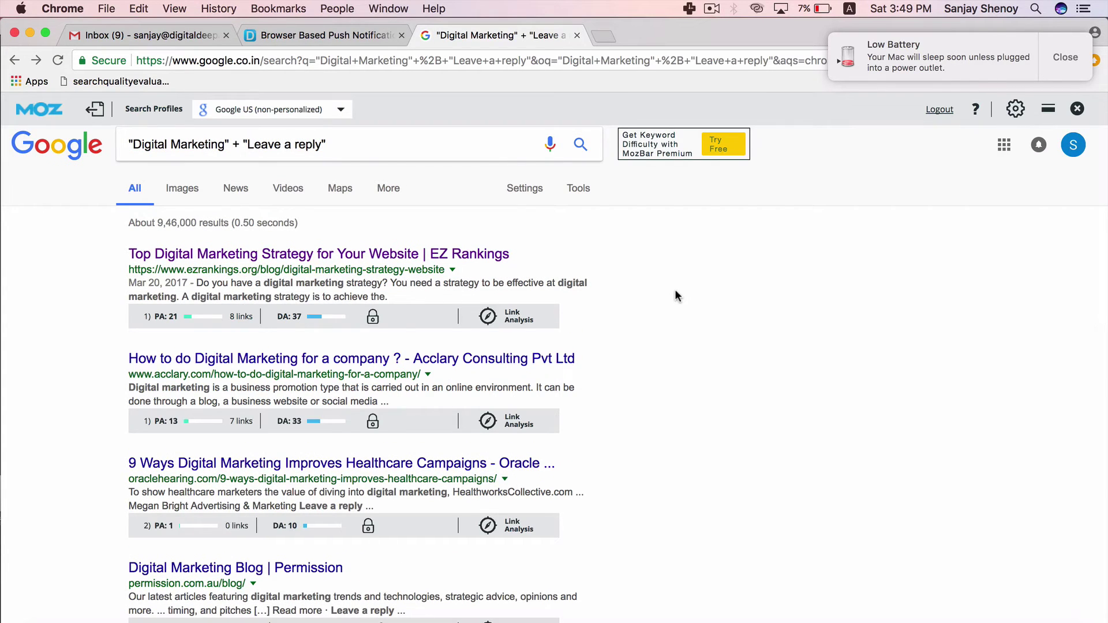
pyautogui.click(1066, 57)
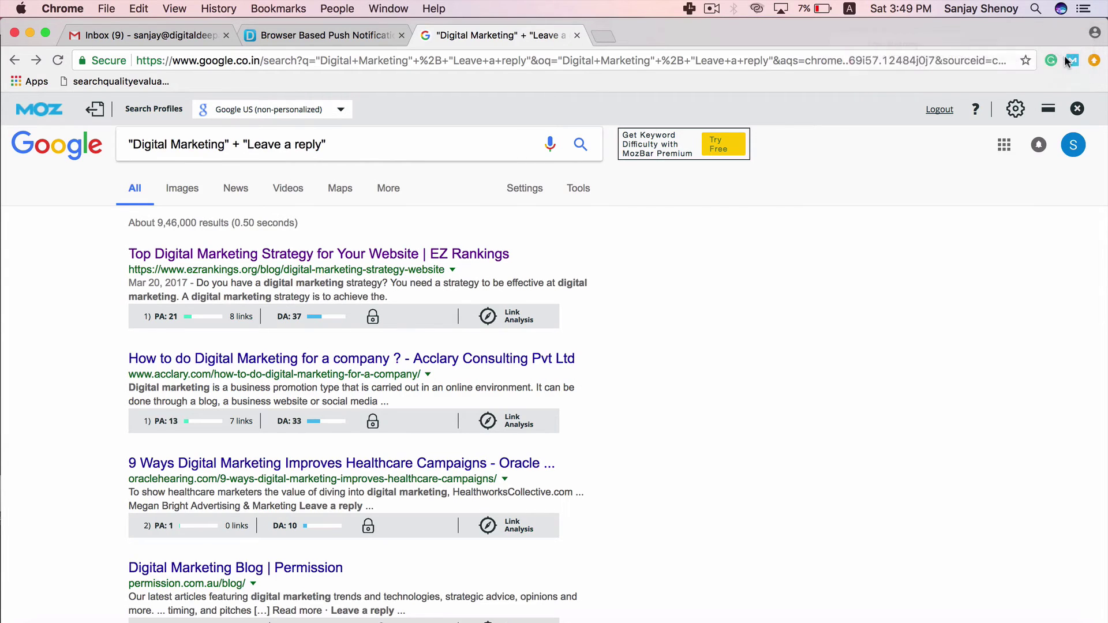